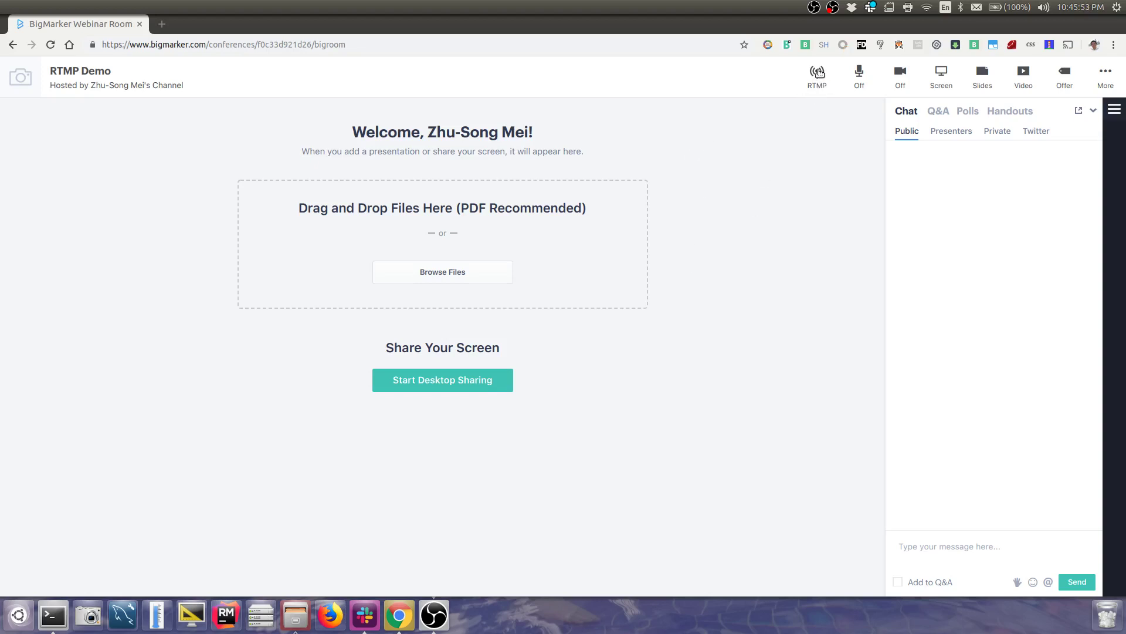
Open BigMarker's Stream to RTMP dialog to reveal the webinar's stream URL and key.
{"action": "left_click", "coordinate": [816, 75]}
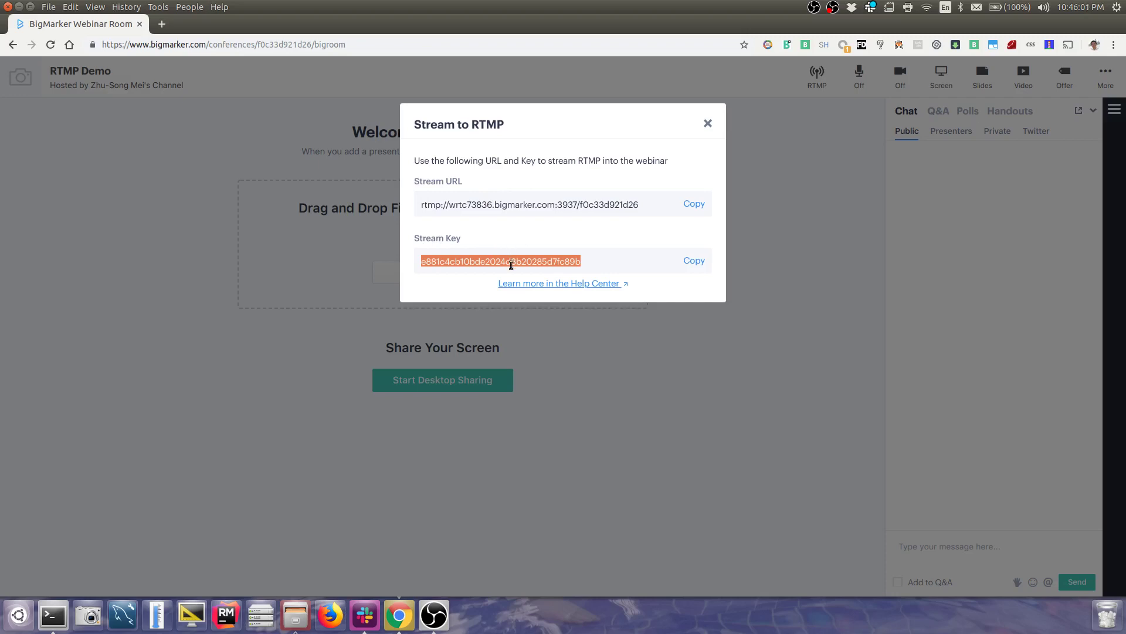
Switch to OBS Studio and open its Settings at the Stream category.
{"action": "left_click", "coordinate": [434, 616]}
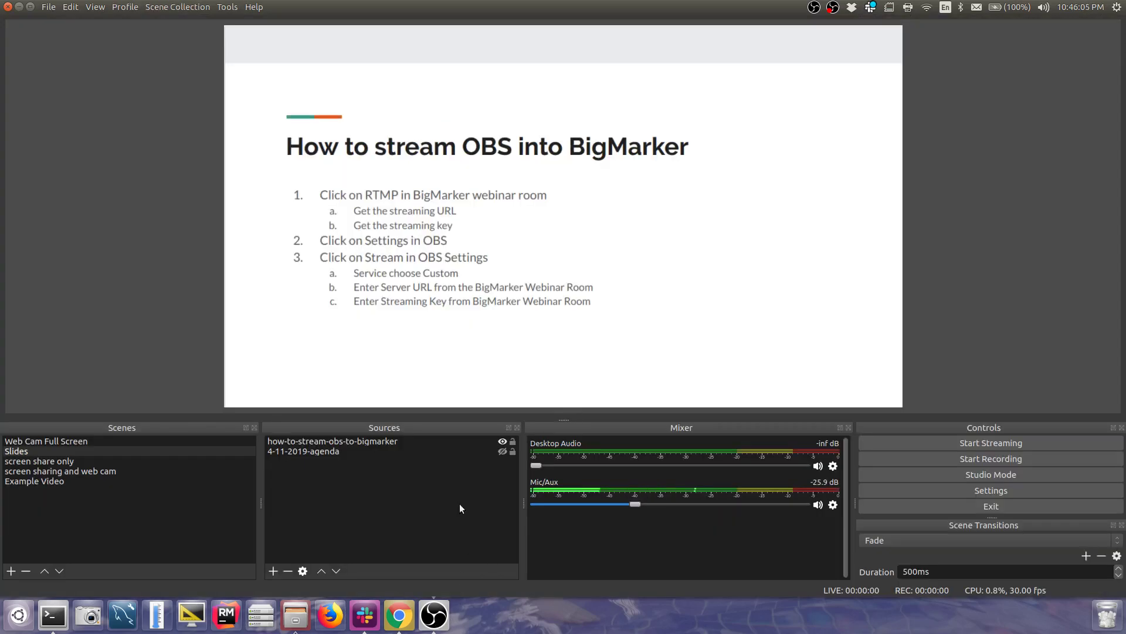
{"action": "left_click", "coordinate": [1058, 494]}
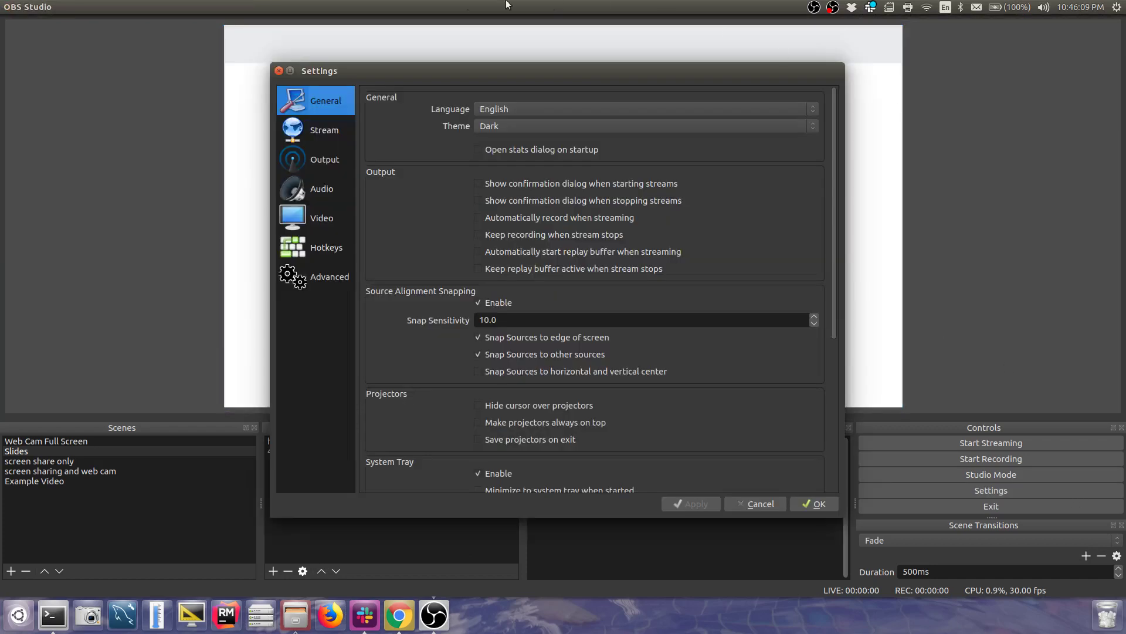
{"action": "left_click", "coordinate": [306, 132]}
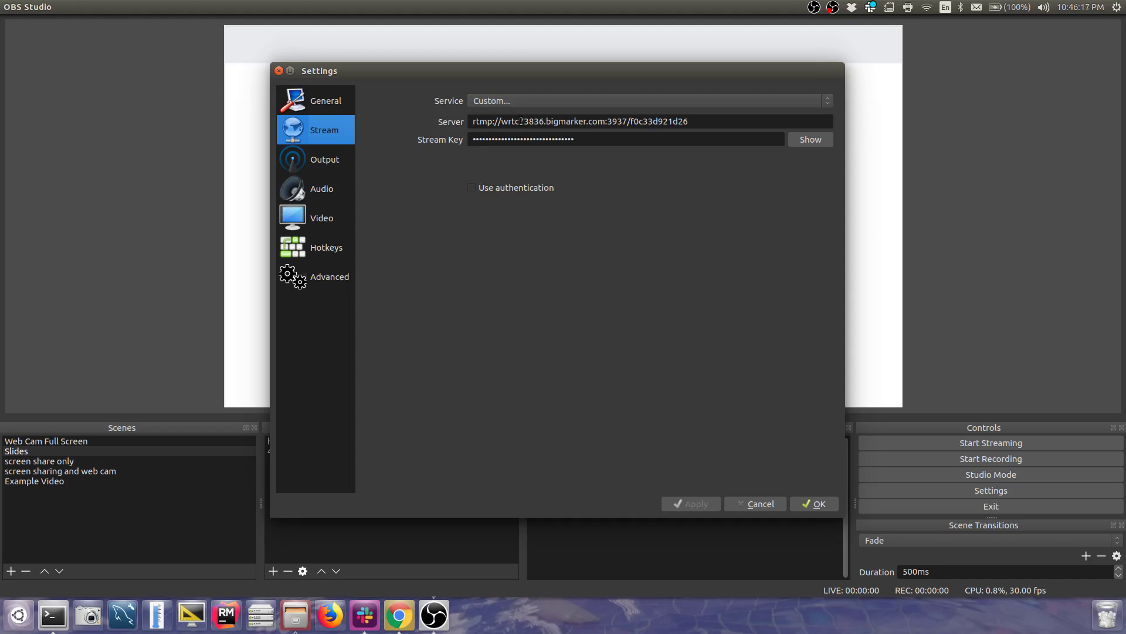
Replace the OBS Server field with the stream URL copied from BigMarker.
{"action": "key", "text": "alt+Tab"}
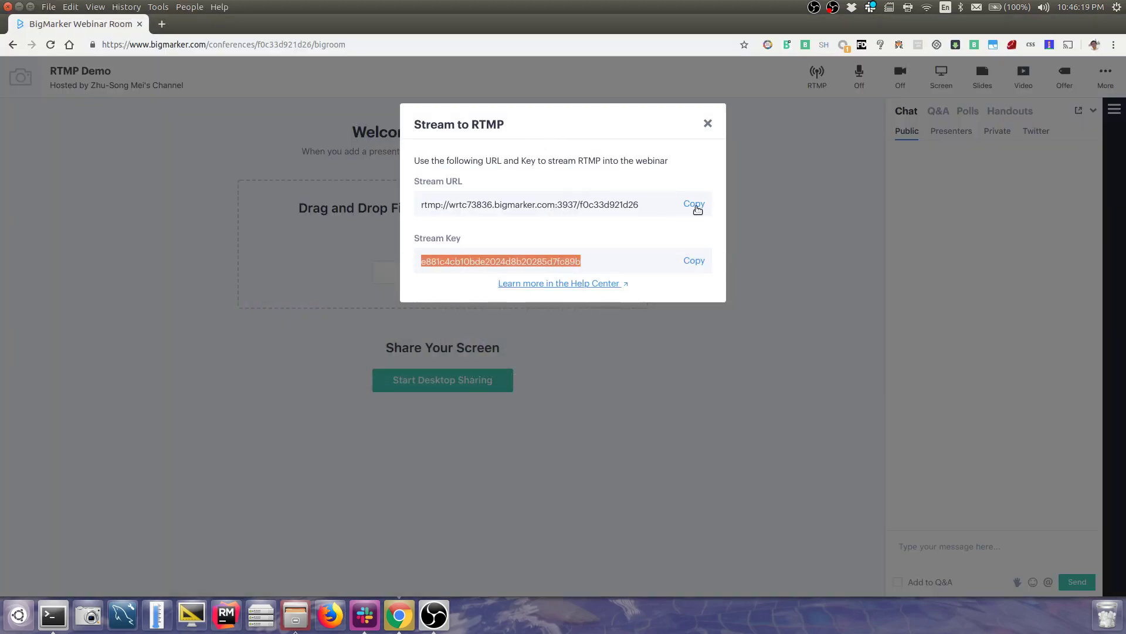
{"action": "left_click", "coordinate": [694, 205]}
{"action": "key", "text": "alt+Tab"}
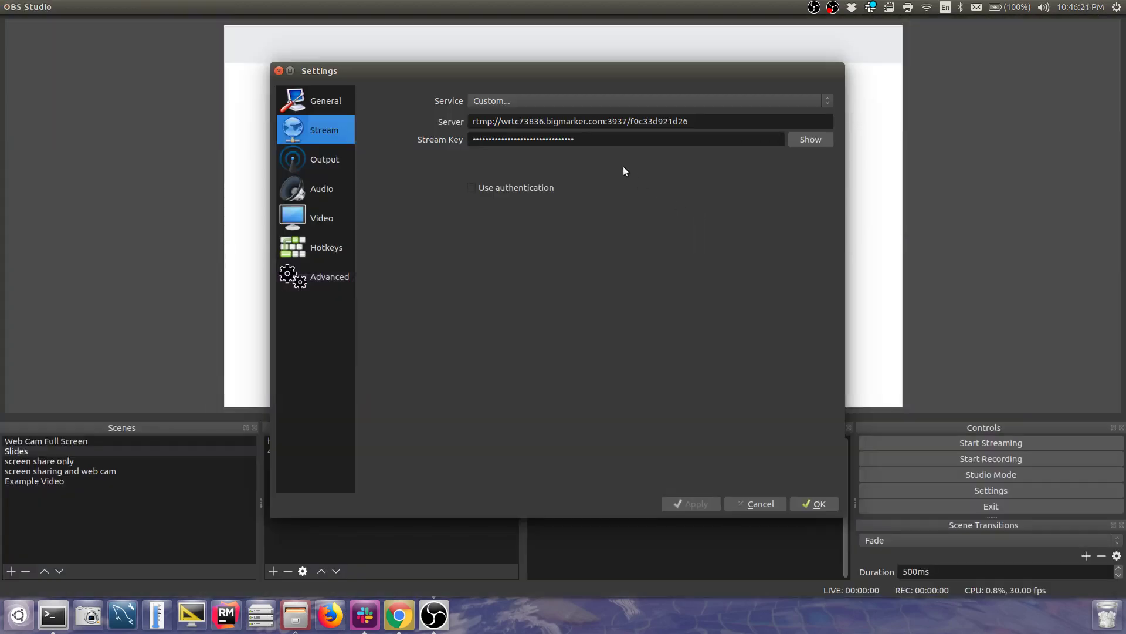
{"action": "triple_click", "coordinate": [597, 127]}
{"action": "key", "text": "ctrl+v"}
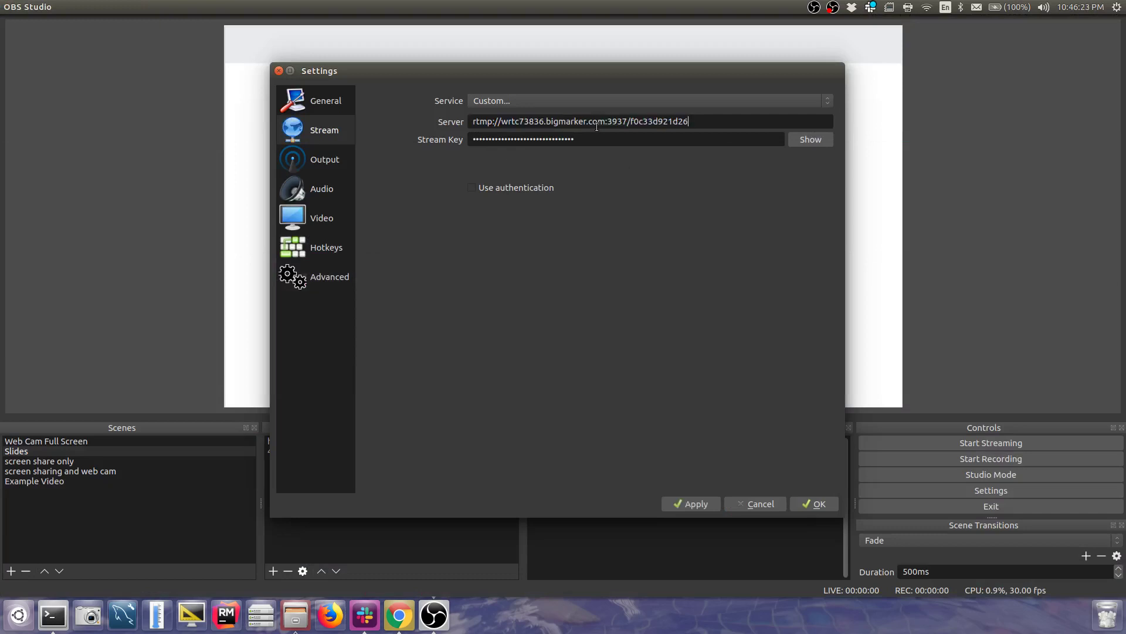
Replace the OBS Stream Key field with the key copied from BigMarker.
{"action": "key", "text": "alt+Tab"}
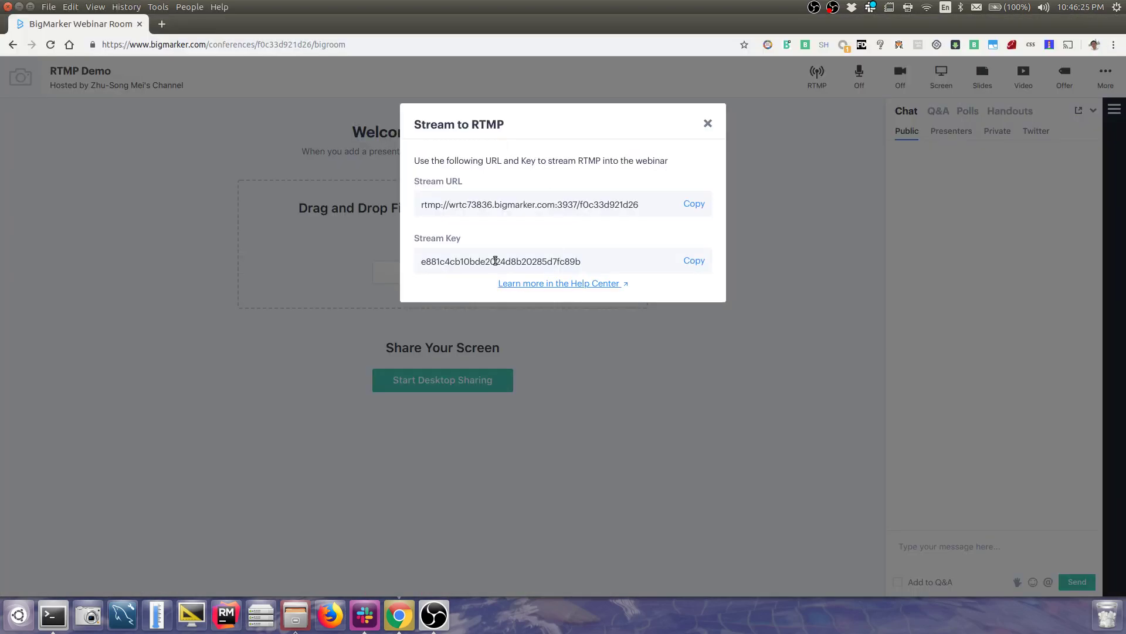
{"action": "left_click", "coordinate": [686, 263]}
{"action": "key", "text": "alt+Tab"}
{"action": "triple_click", "coordinate": [555, 142]}
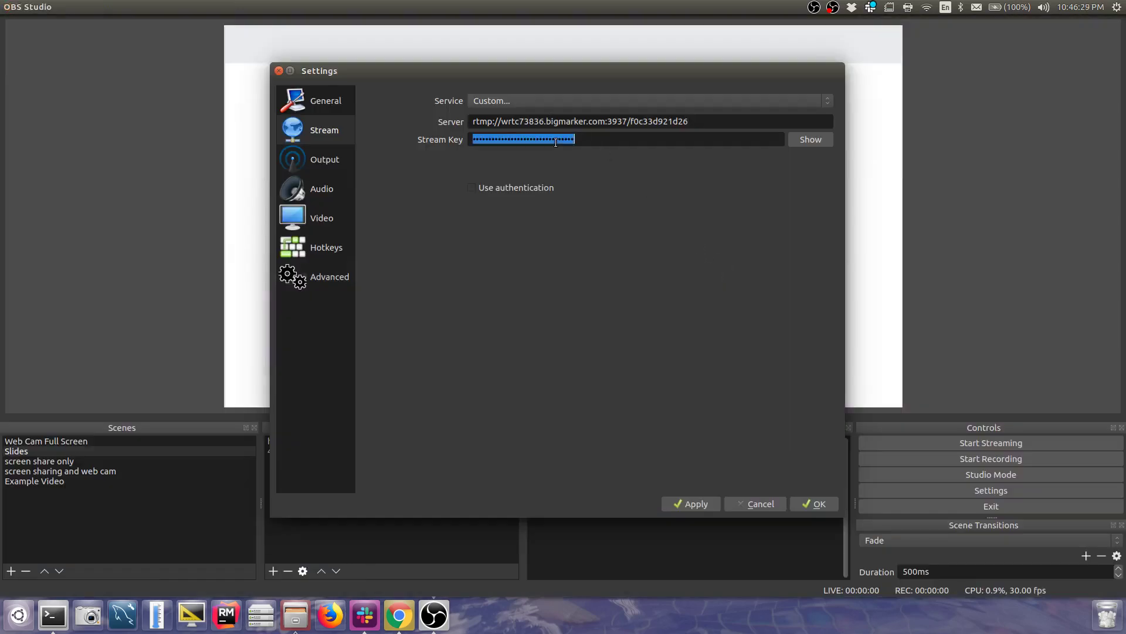
{"action": "key", "text": "ctrl+v"}
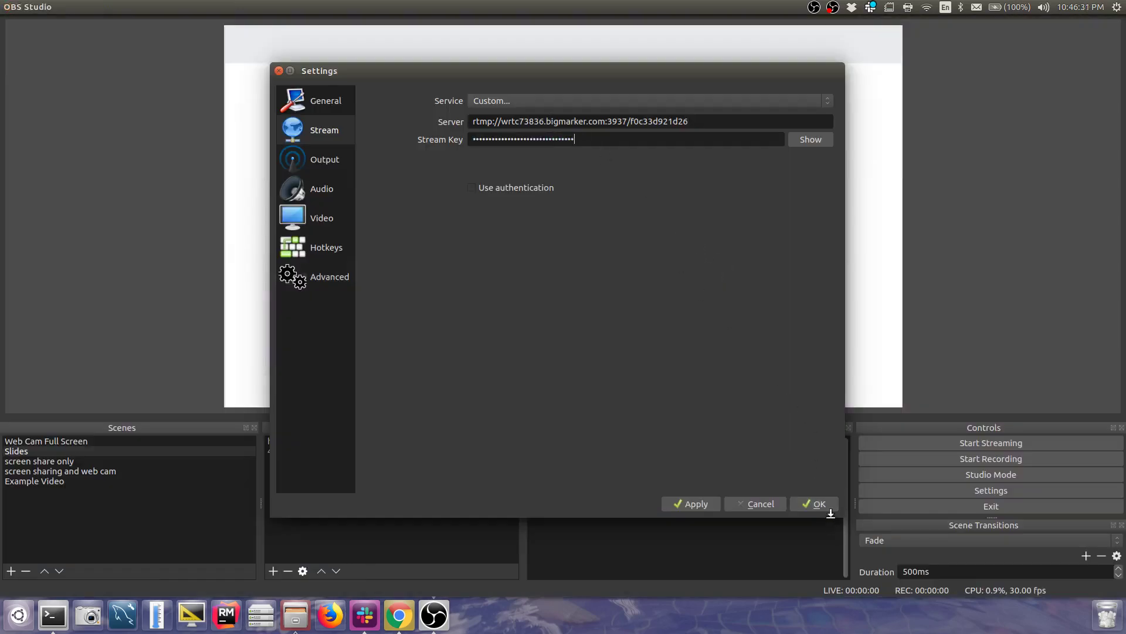
Confirm the new OBS stream settings with OK, closing the Settings window.
{"action": "left_click", "coordinate": [820, 501]}
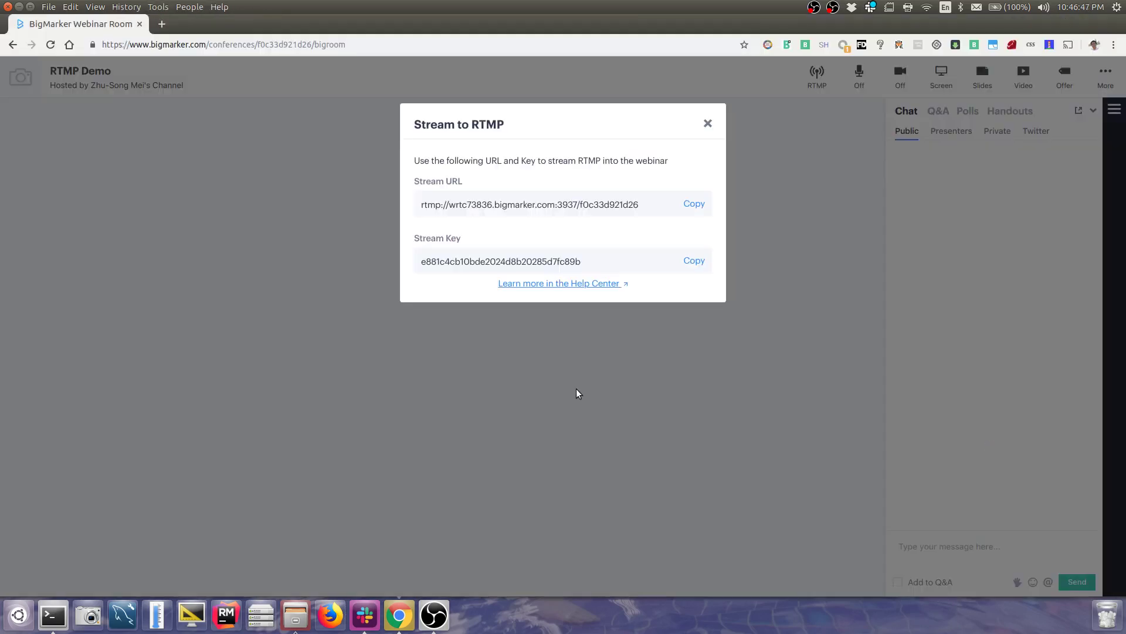
Dismiss the Stream to RTMP dialog to reveal the OBS slides streaming on stage.
{"action": "left_click", "coordinate": [478, 374]}
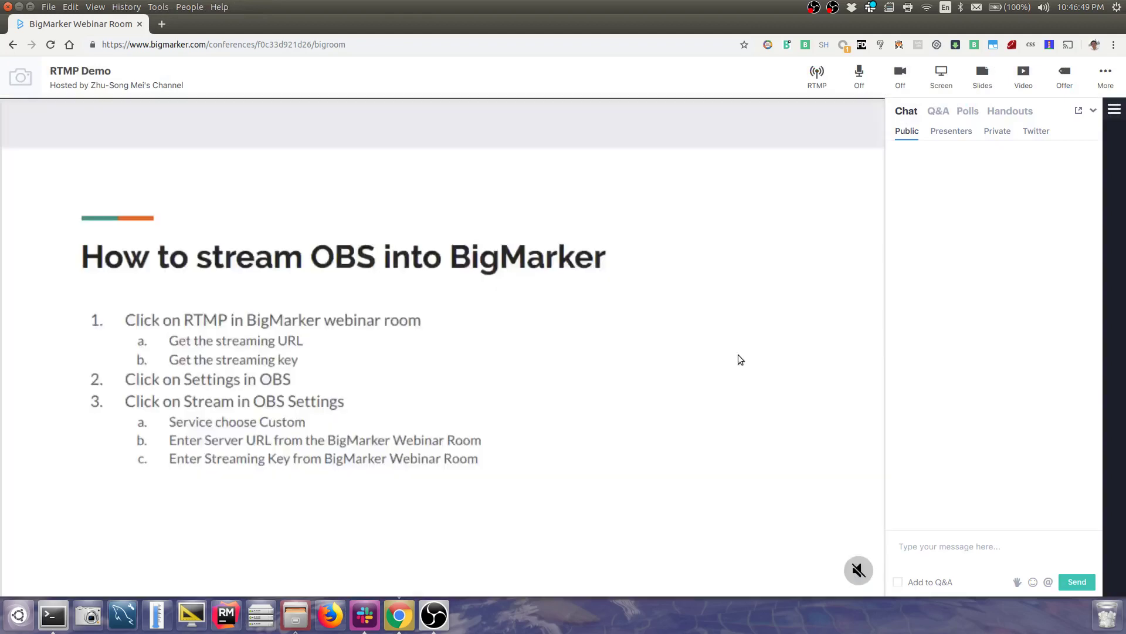